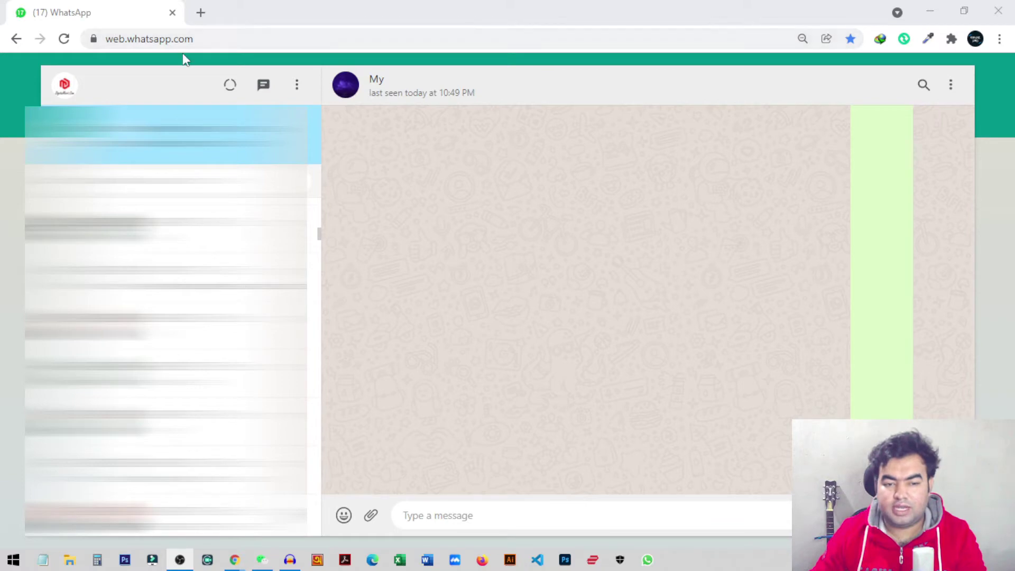
Log out of WhatsApp Web using the chat list's menu to show the QR code page
{"action": "left_click", "coordinate": [296, 86]}
{"action": "left_click", "coordinate": [222, 283]}
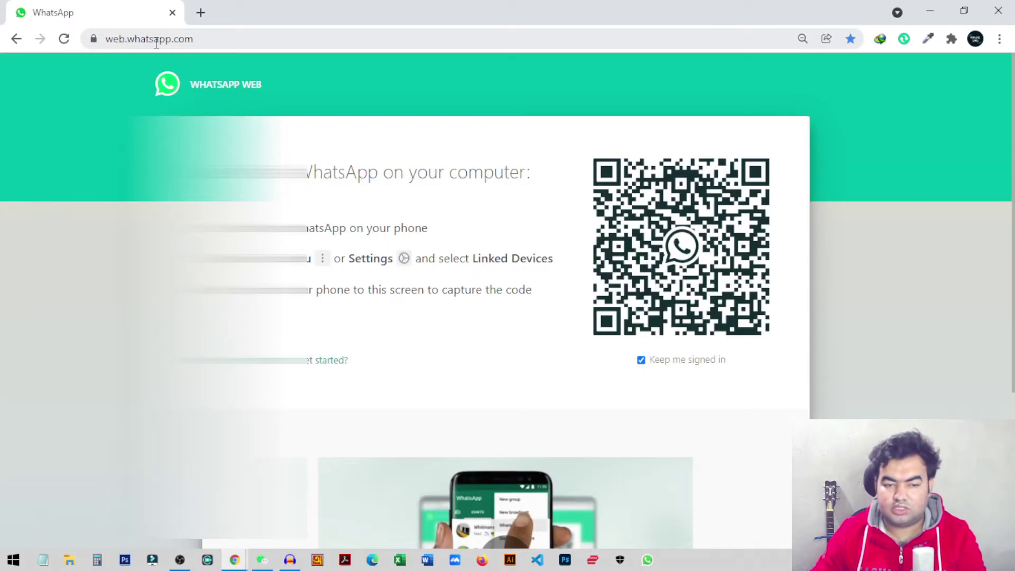
Scan the fresh QR code to sign back in so the chat list and conversation reload
{"action": "left_click", "coordinate": [157, 41]}
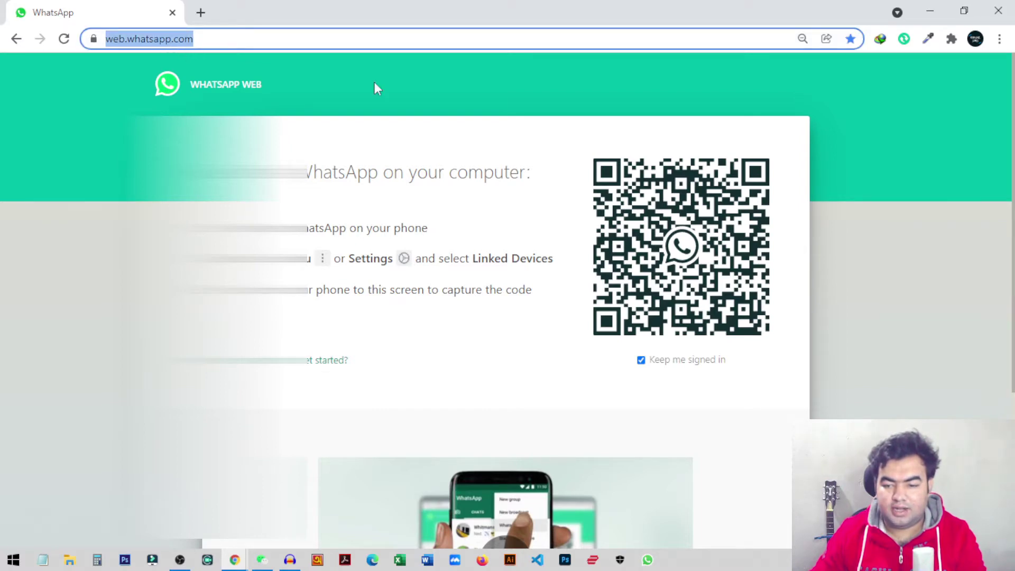
{"action": "left_click", "coordinate": [556, 141]}
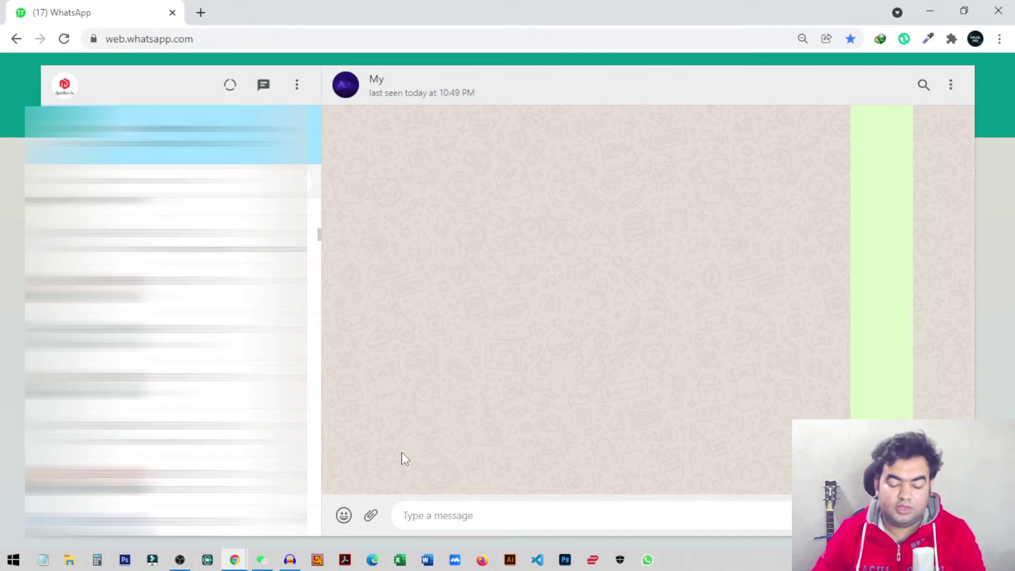
Show the chat's sticker panel with the Create tile and two recent stickers
{"action": "left_click", "coordinate": [344, 517]}
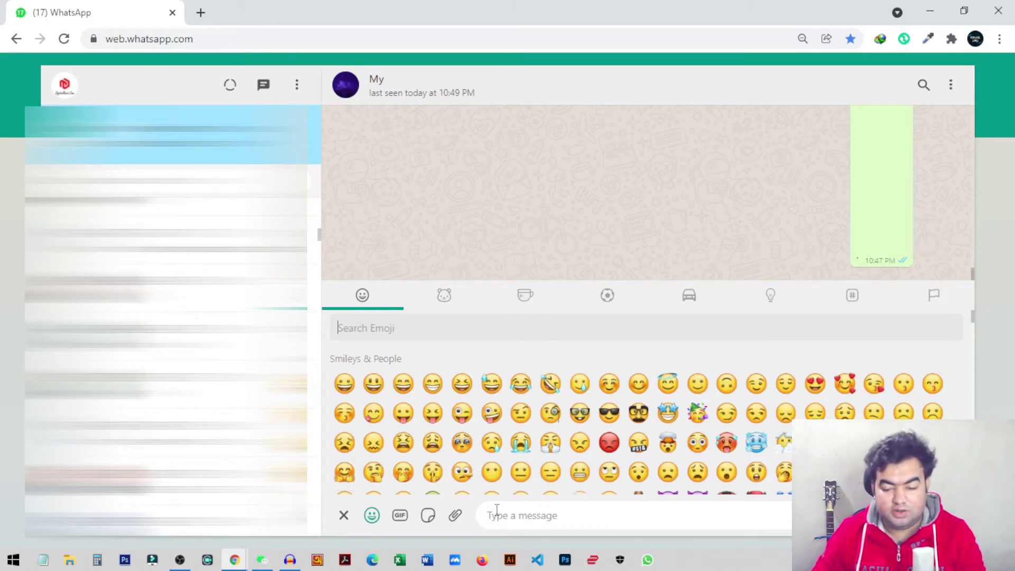
{"action": "left_click", "coordinate": [428, 515]}
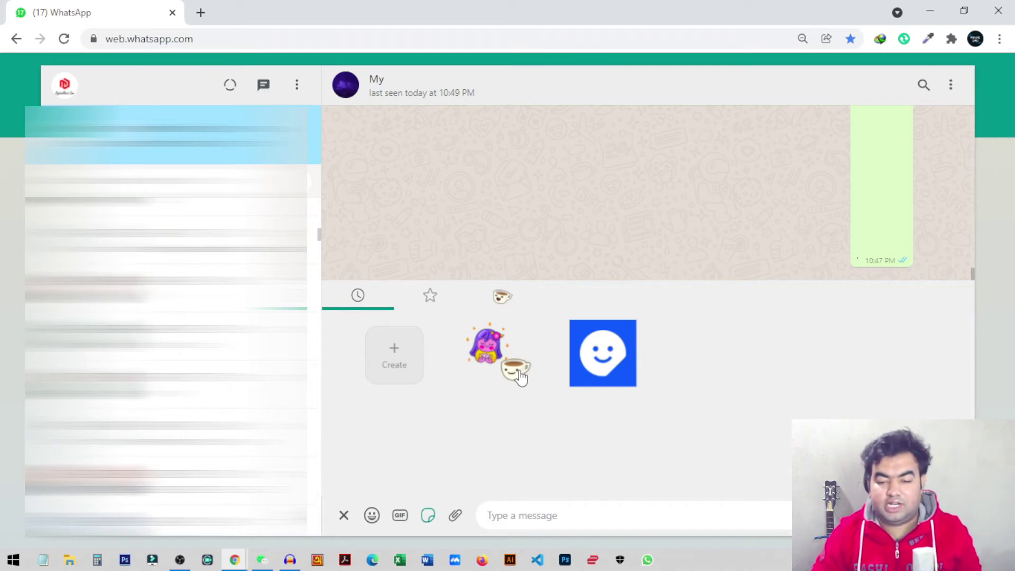
Load the cupcake-and-mug image from the Desktop into the sticker editor as a new sticker
{"action": "left_click", "coordinate": [399, 358]}
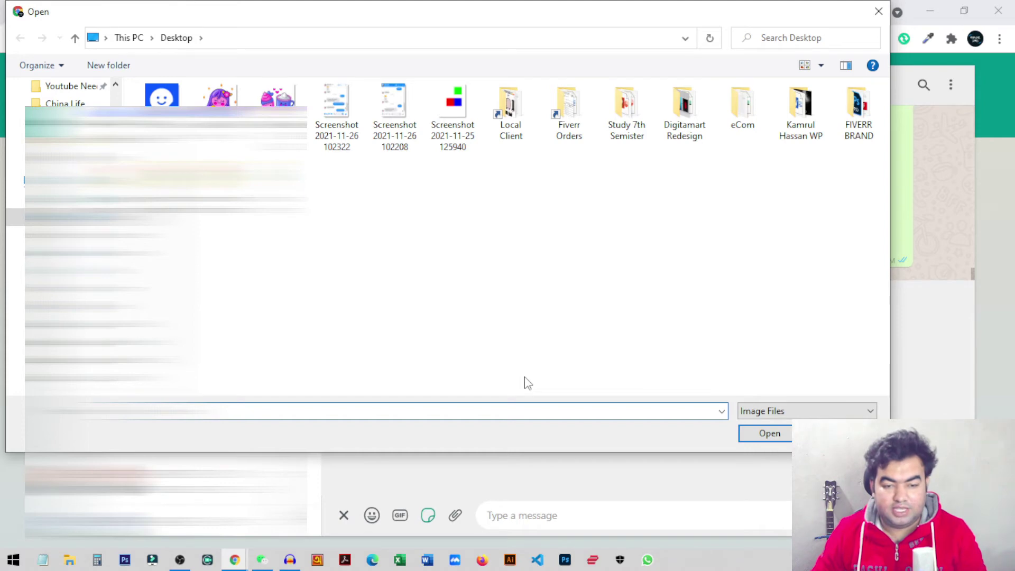
{"action": "left_click", "coordinate": [278, 96]}
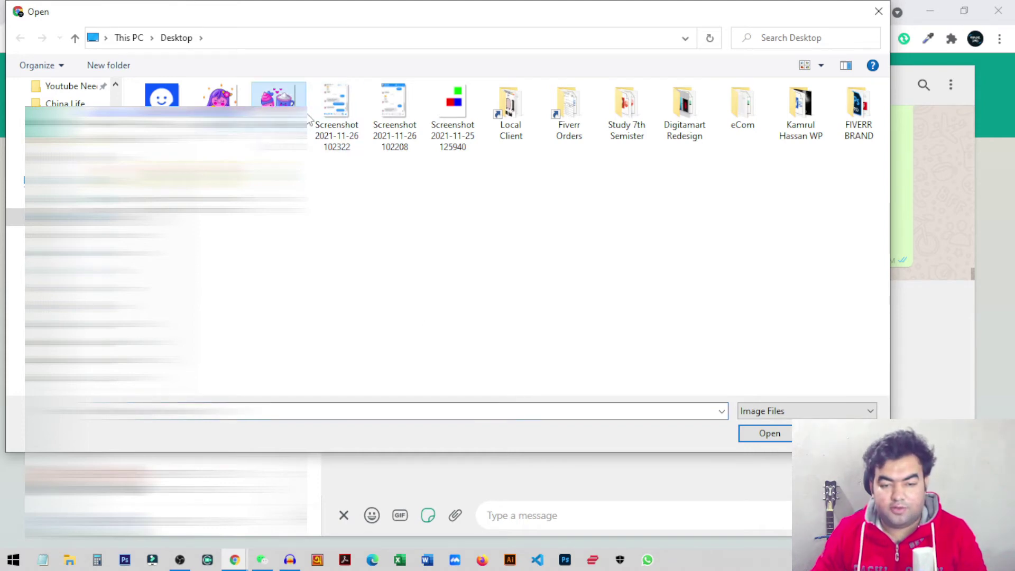
{"action": "left_click", "coordinate": [773, 431]}
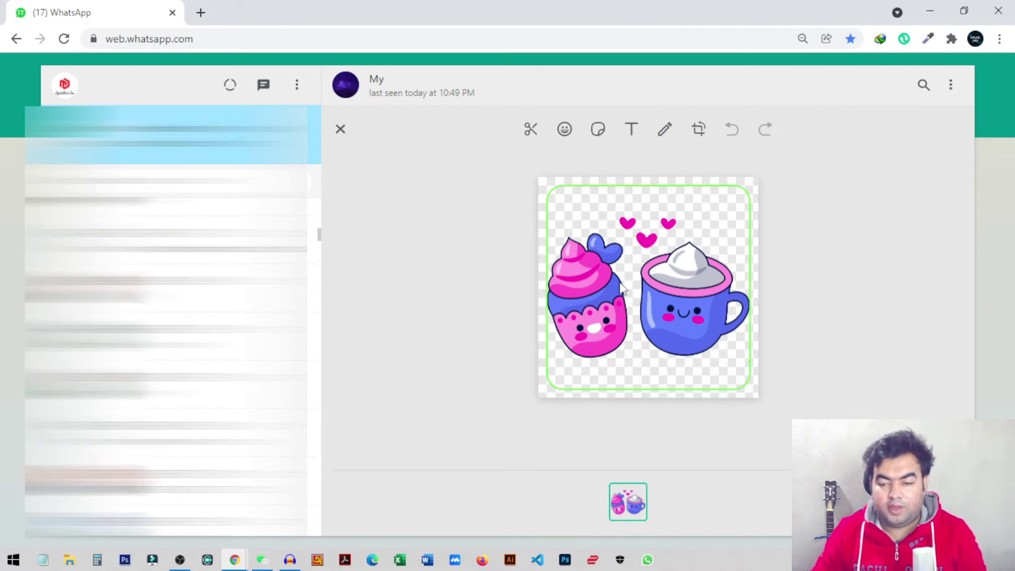
Shrink and recentre the two-cup image, then enter cut-out mode and undo the last resize
{"action": "left_click", "coordinate": [747, 266]}
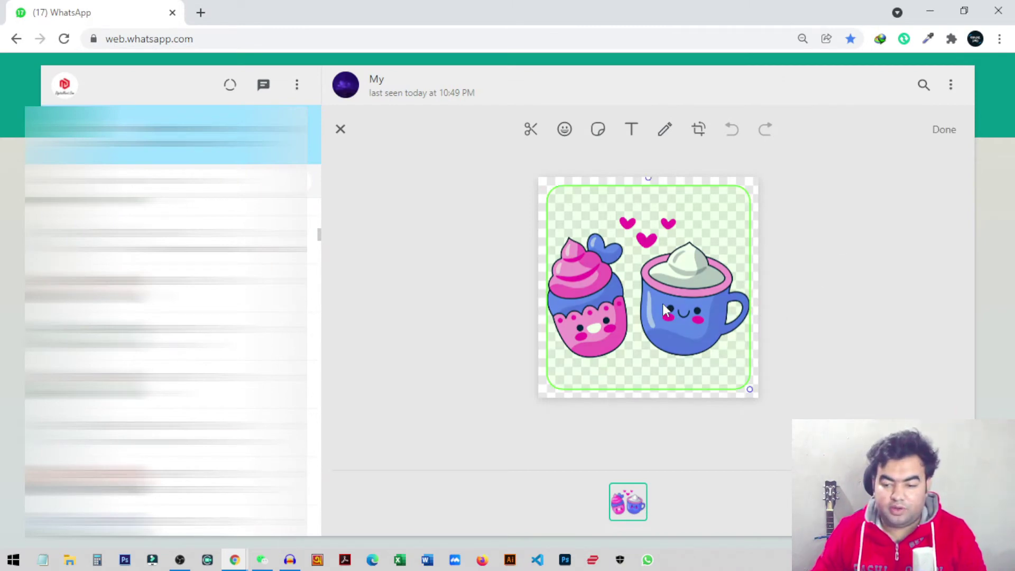
{"action": "left_click_drag", "start_coordinate": [750, 389], "coordinate": [723, 363]}
{"action": "left_click_drag", "start_coordinate": [684, 314], "coordinate": [684, 291]}
{"action": "left_click_drag", "start_coordinate": [724, 340], "coordinate": [683, 274]}
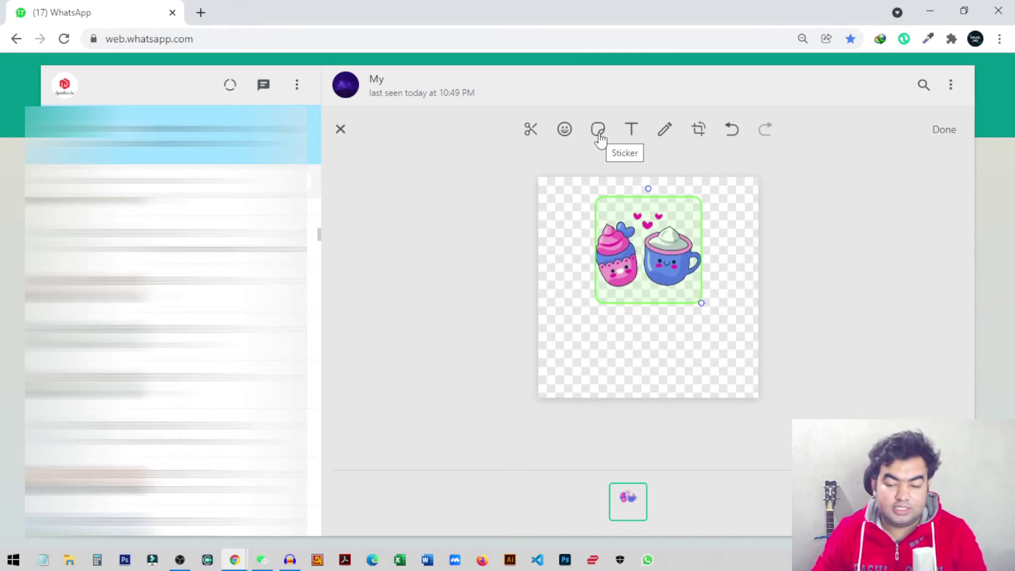
{"action": "left_click", "coordinate": [680, 356]}
{"action": "left_click", "coordinate": [662, 285]}
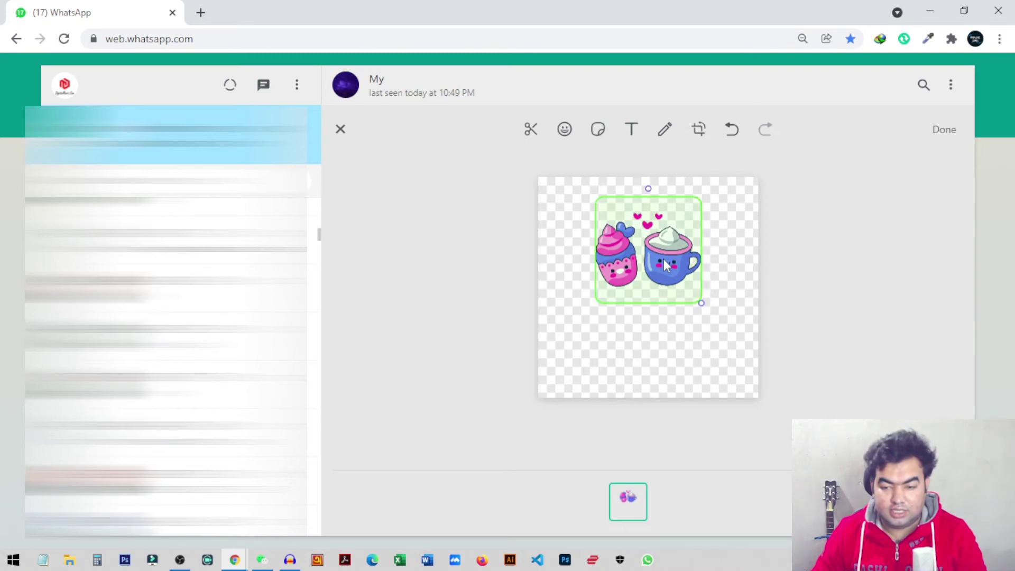
{"action": "left_click", "coordinate": [531, 129]}
{"action": "key", "text": "ctrl+z"}
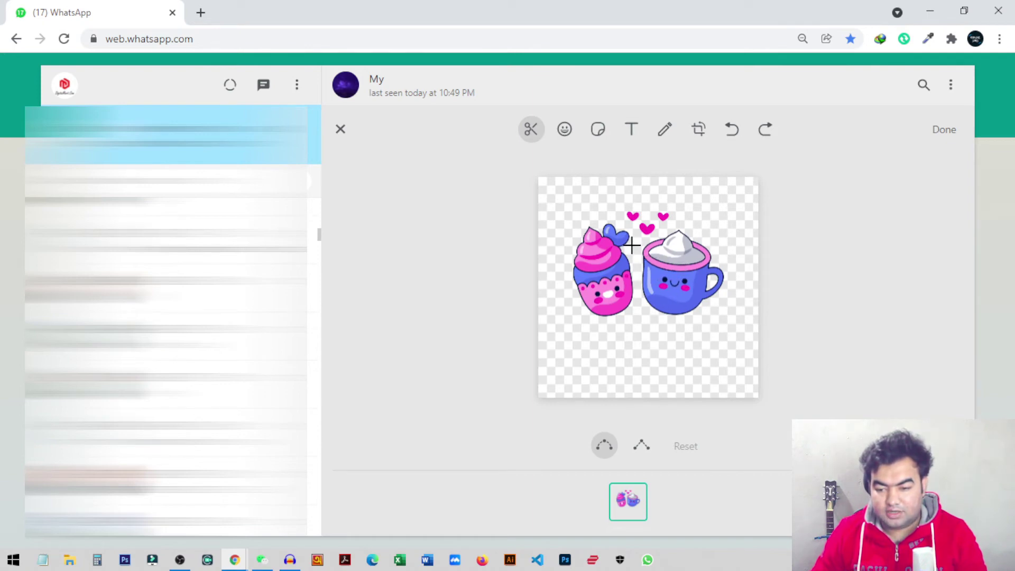
Cut out only the mug with hearts, shrink it to about half size, right of centre
{"action": "mouse_move", "coordinate": [628, 229]}
{"action": "left_mouse_down"}
{"action": "mouse_move", "coordinate": [624, 197]}
{"action": "mouse_move", "coordinate": [686, 206]}
{"action": "mouse_move", "coordinate": [725, 240]}
{"action": "mouse_move", "coordinate": [725, 299]}
{"action": "mouse_move", "coordinate": [687, 323]}
{"action": "mouse_move", "coordinate": [650, 317]}
{"action": "mouse_move", "coordinate": [638, 298]}
{"action": "mouse_move", "coordinate": [632, 232]}
{"action": "left_mouse_up"}
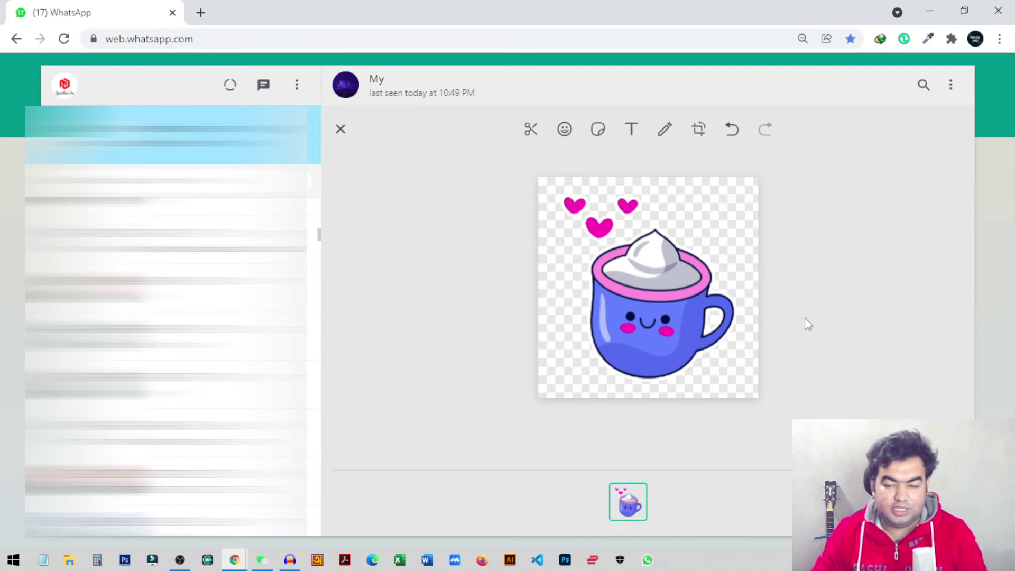
{"action": "left_click", "coordinate": [622, 336]}
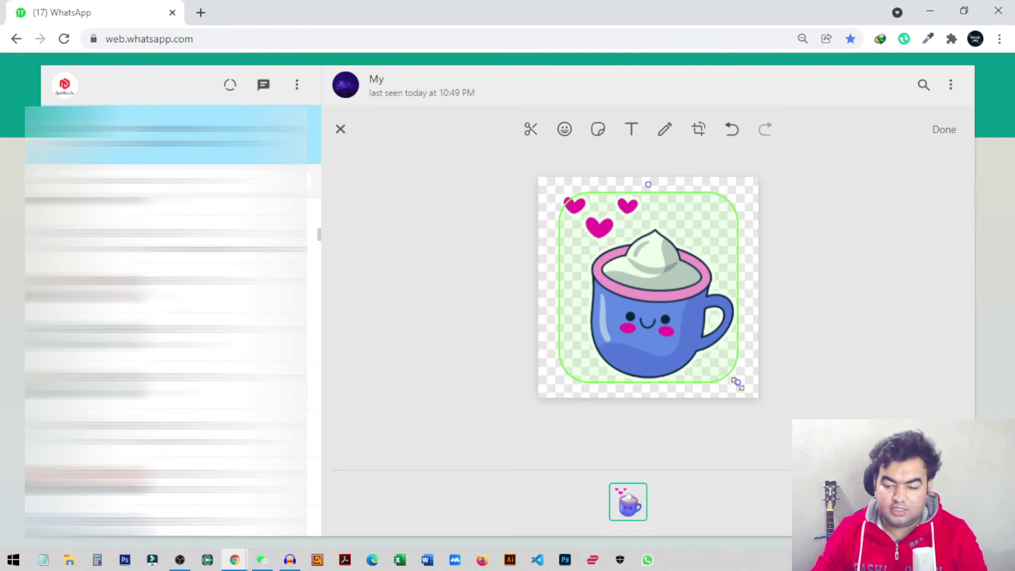
{"action": "left_click_drag", "start_coordinate": [738, 382], "coordinate": [715, 320]}
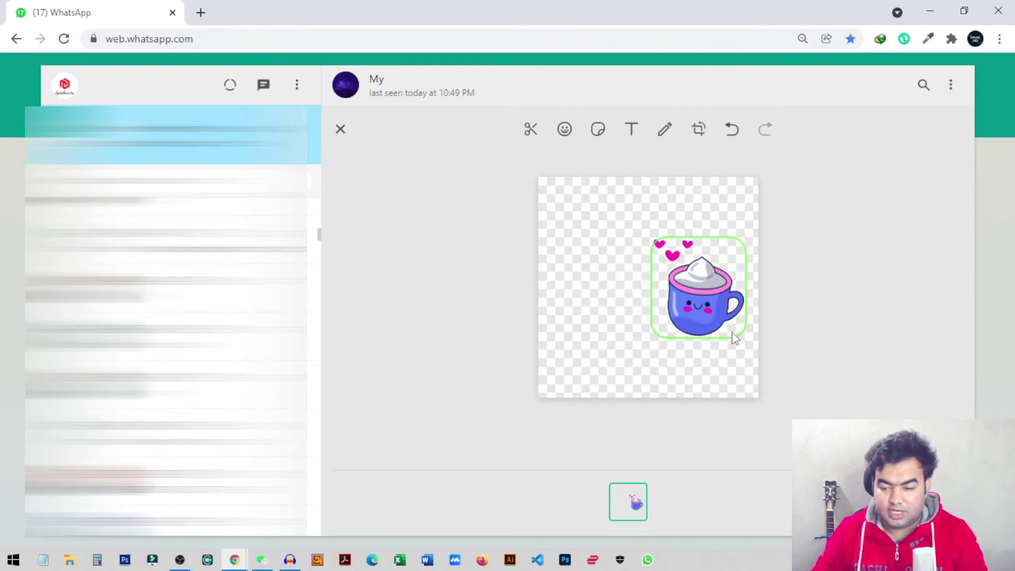
{"action": "left_click", "coordinate": [750, 341]}
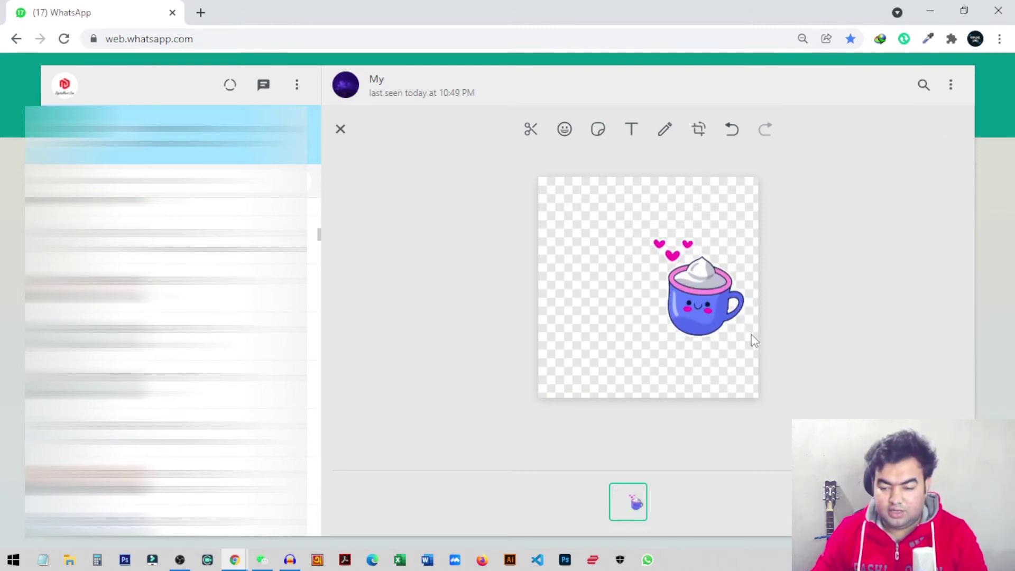
Add the waving coffee-cup sticker from the coffee-mug pack and place it left of the blue mug
{"action": "left_click", "coordinate": [599, 130]}
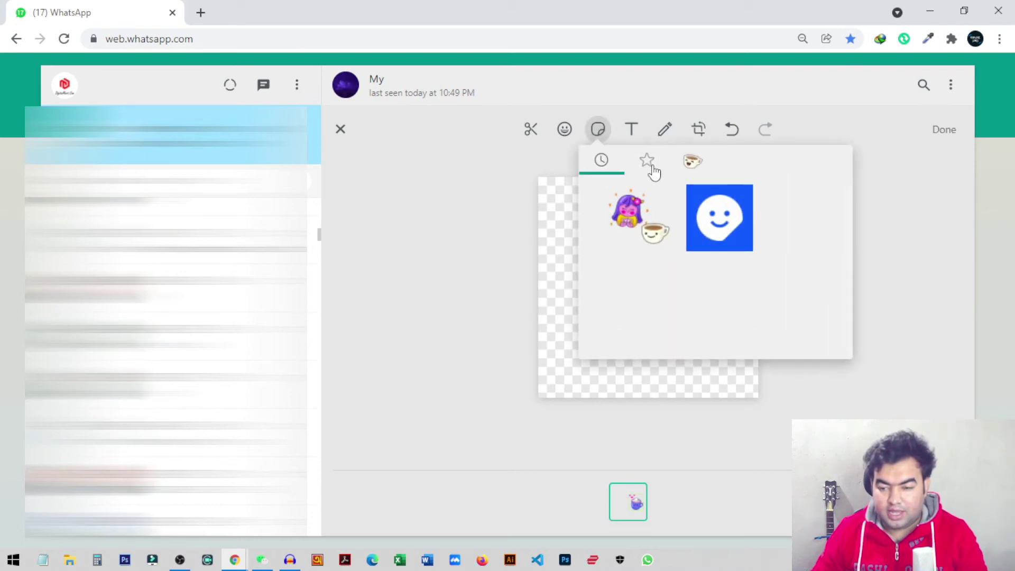
{"action": "left_click", "coordinate": [646, 161]}
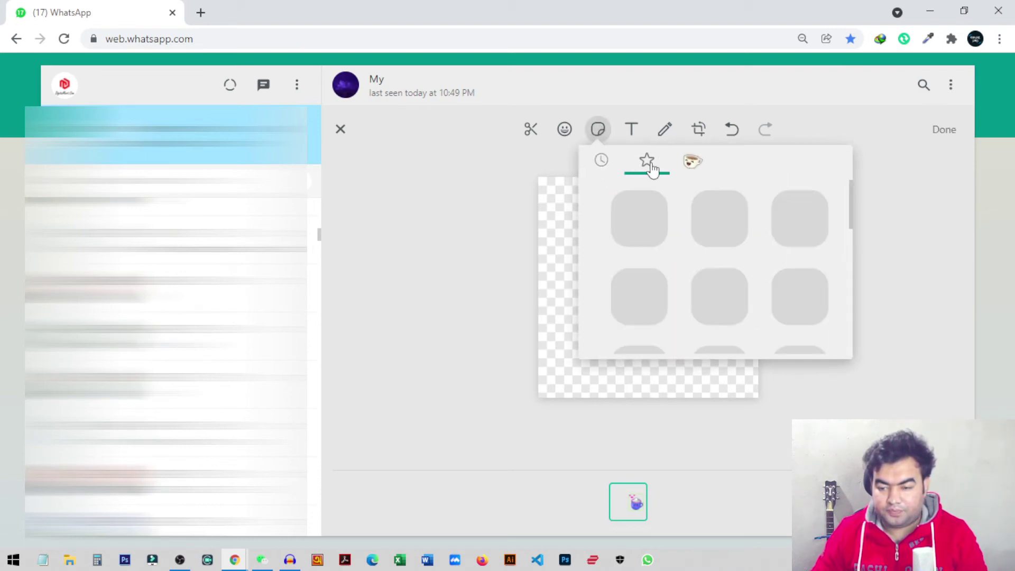
{"action": "left_click", "coordinate": [693, 161]}
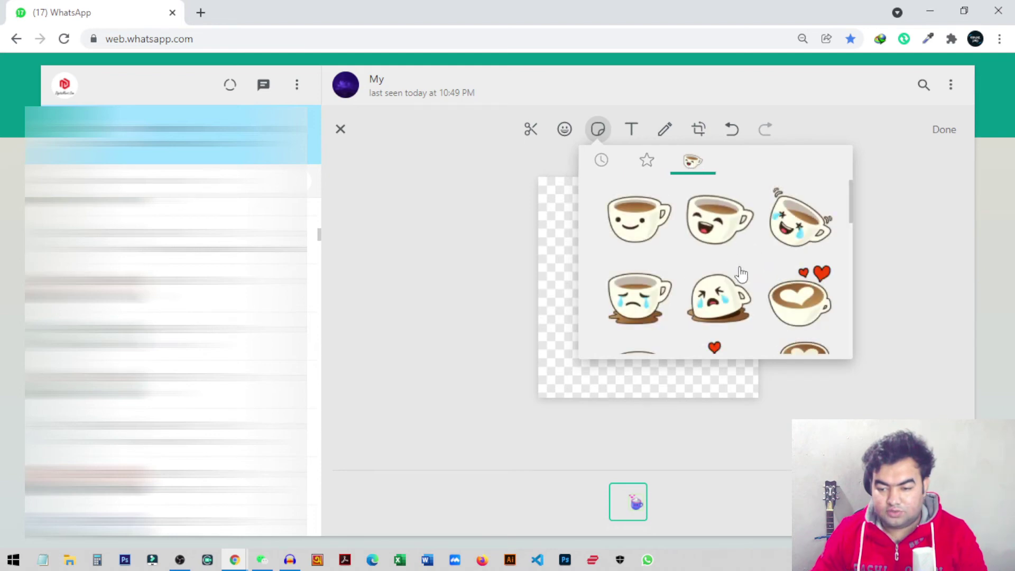
{"action": "scroll", "coordinate": [747, 295], "scroll_direction": "down", "scroll_amount": 3}
{"action": "scroll", "coordinate": [749, 295], "scroll_direction": "down", "scroll_amount": 3}
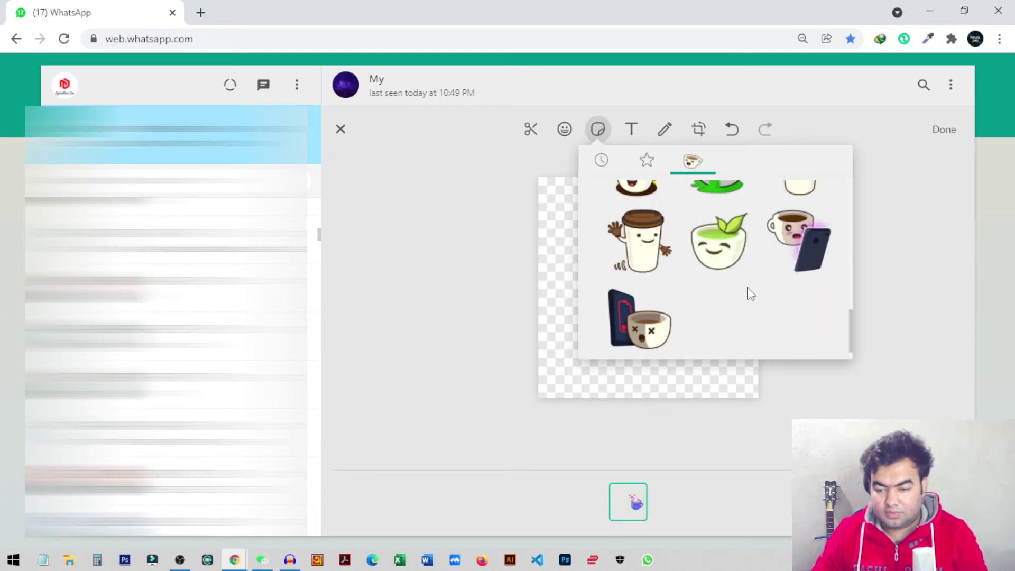
{"action": "left_click", "coordinate": [642, 256]}
{"action": "left_click_drag", "start_coordinate": [650, 287], "coordinate": [602, 288]}
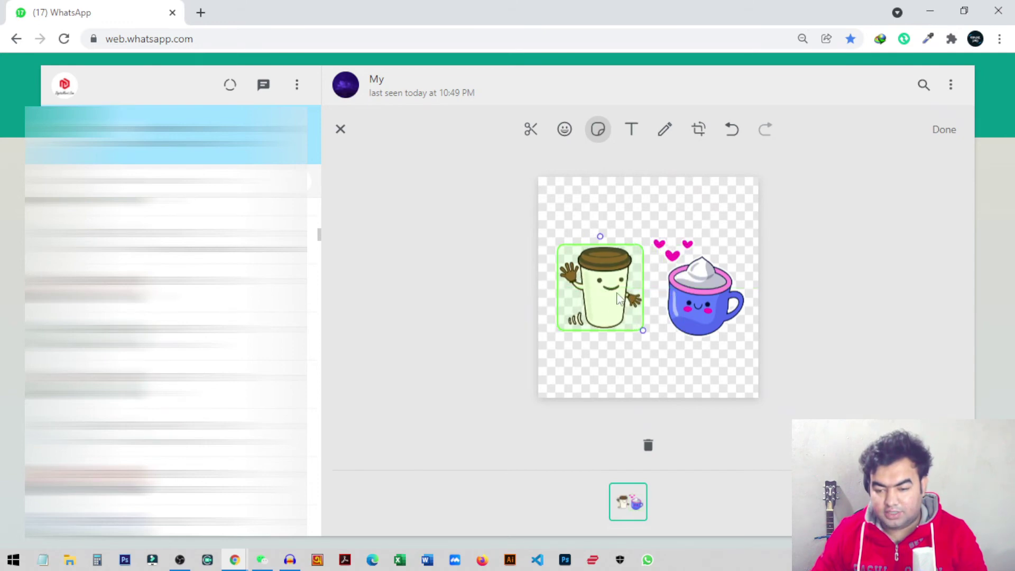
{"action": "left_click", "coordinate": [689, 364]}
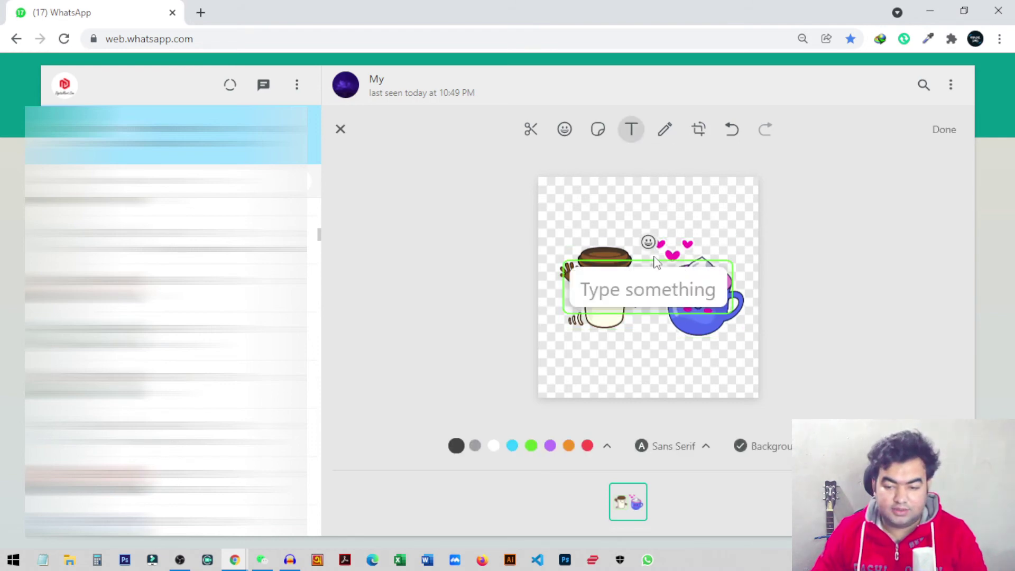
Add 'I LOVE IT' text at the bottom of the sticker with its background removed
{"action": "type", "text": "I LOVE IT"}
{"action": "left_click", "coordinate": [663, 293]}
{"action": "left_click_drag", "start_coordinate": [664, 293], "coordinate": [670, 370]}
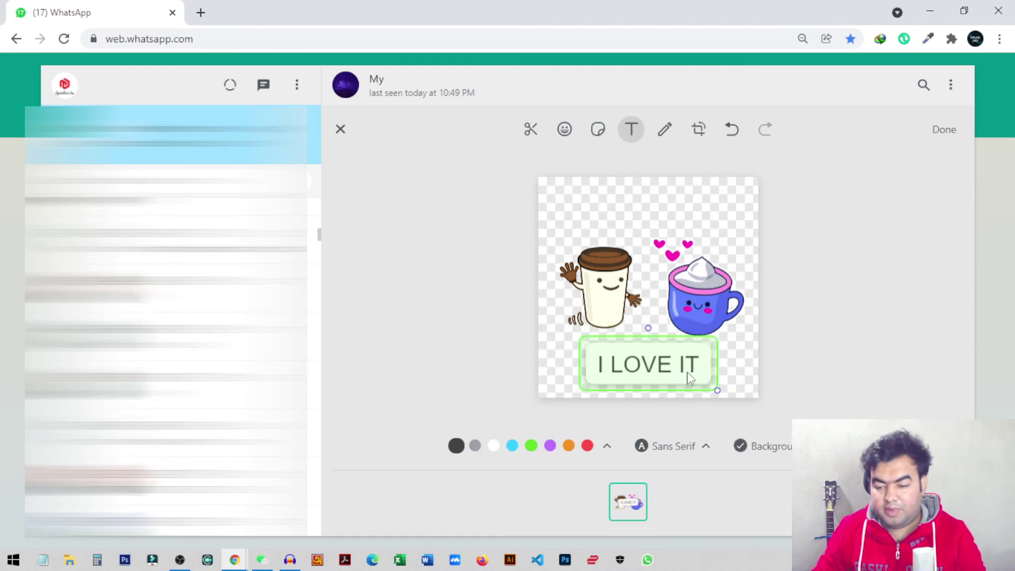
{"action": "left_click", "coordinate": [741, 447]}
{"action": "left_click", "coordinate": [814, 377]}
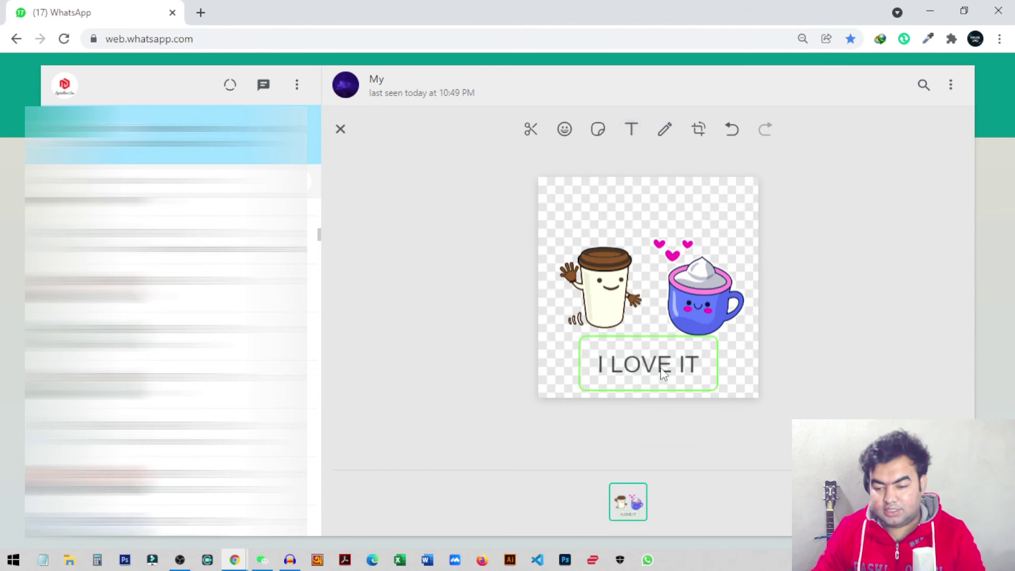
Change the 'I LOVE IT' text to the Bryndan Write font in purple
{"action": "left_click", "coordinate": [663, 372]}
{"action": "left_click", "coordinate": [687, 451]}
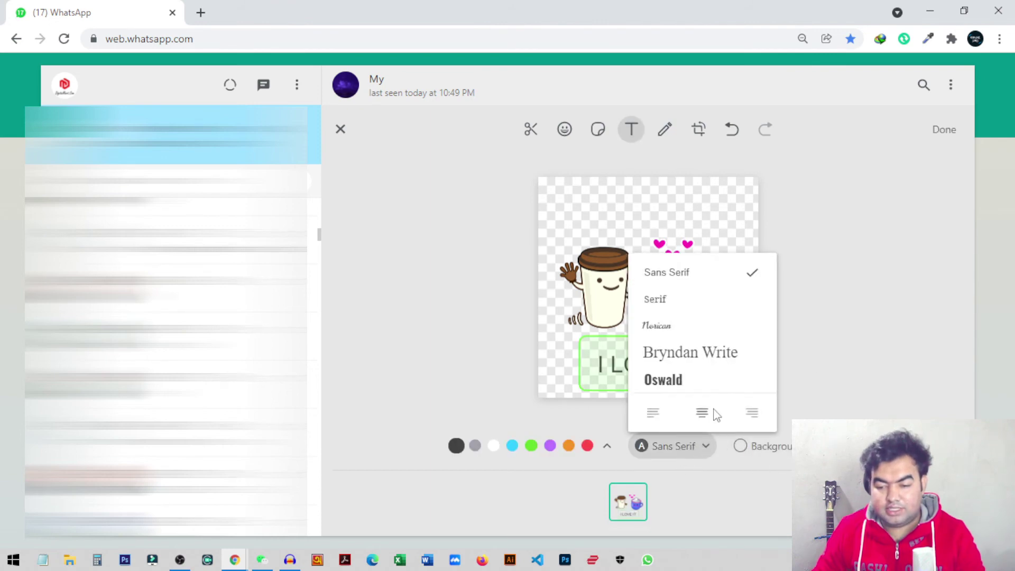
{"action": "left_click", "coordinate": [719, 354]}
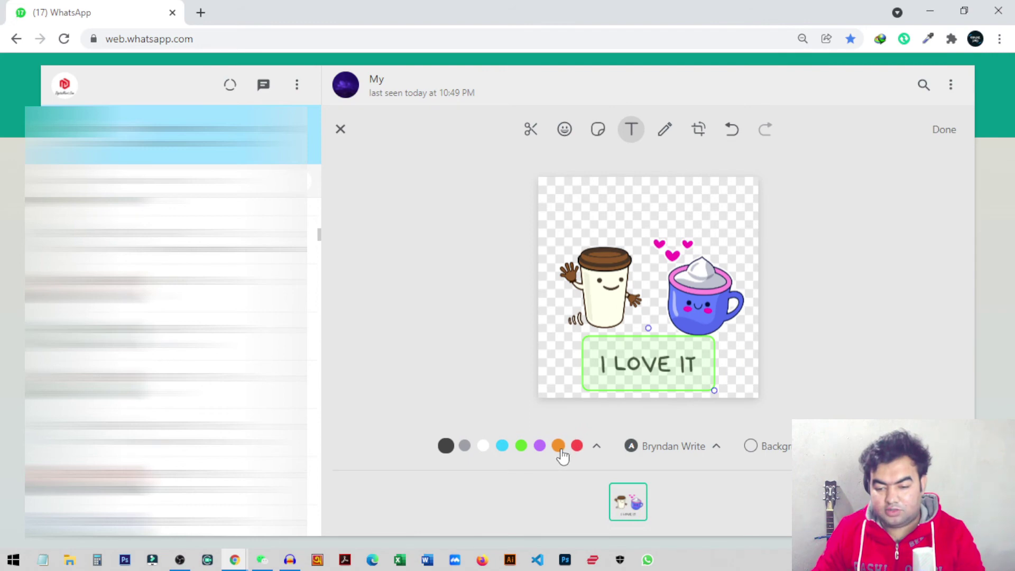
{"action": "left_click", "coordinate": [540, 445]}
{"action": "left_click", "coordinate": [787, 385]}
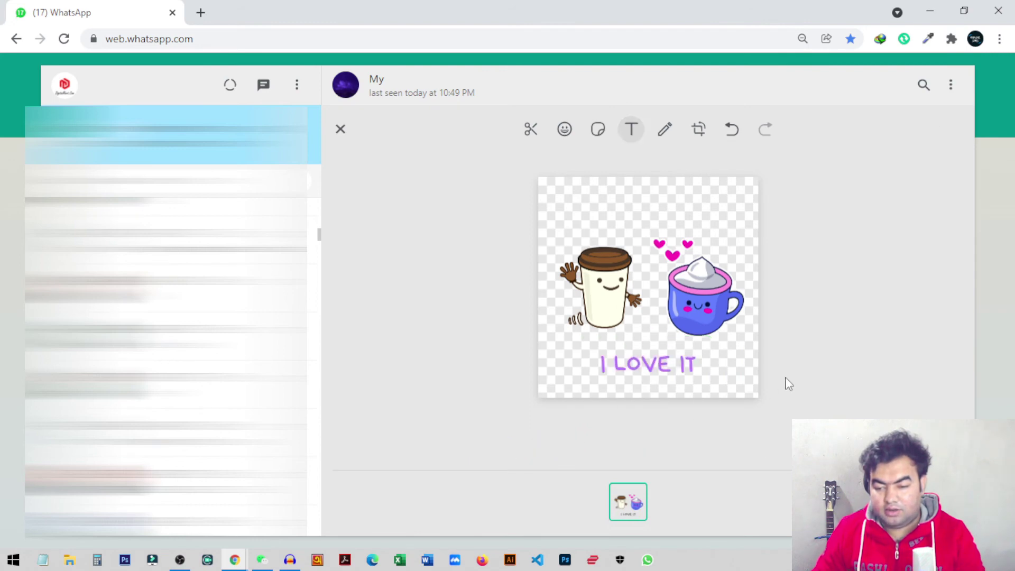
Nudge the text and the waving coffee cup slightly upward to balance the layout
{"action": "left_click", "coordinate": [683, 376]}
{"action": "left_click_drag", "start_coordinate": [684, 377], "coordinate": [684, 370]}
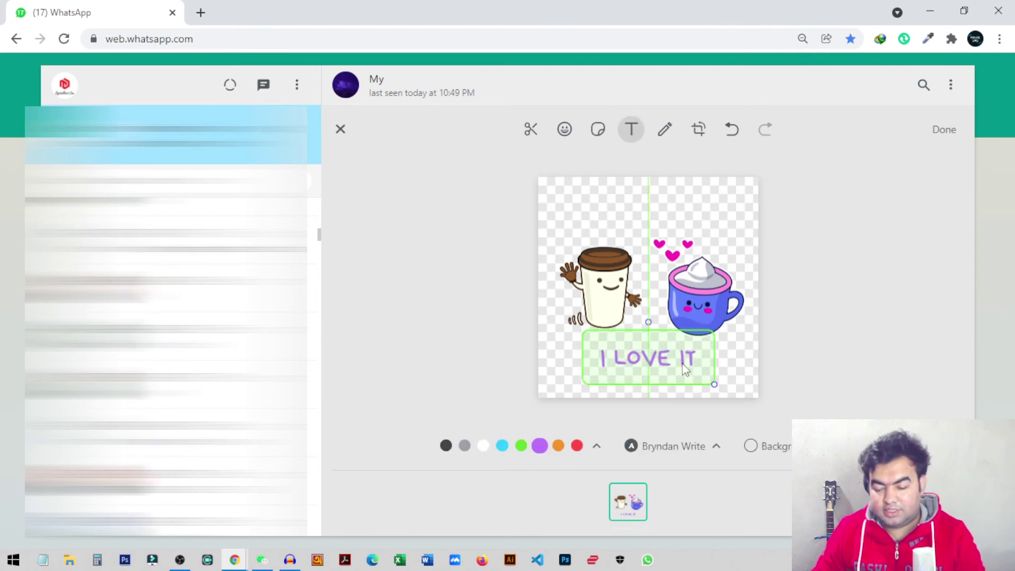
{"action": "left_click", "coordinate": [617, 306]}
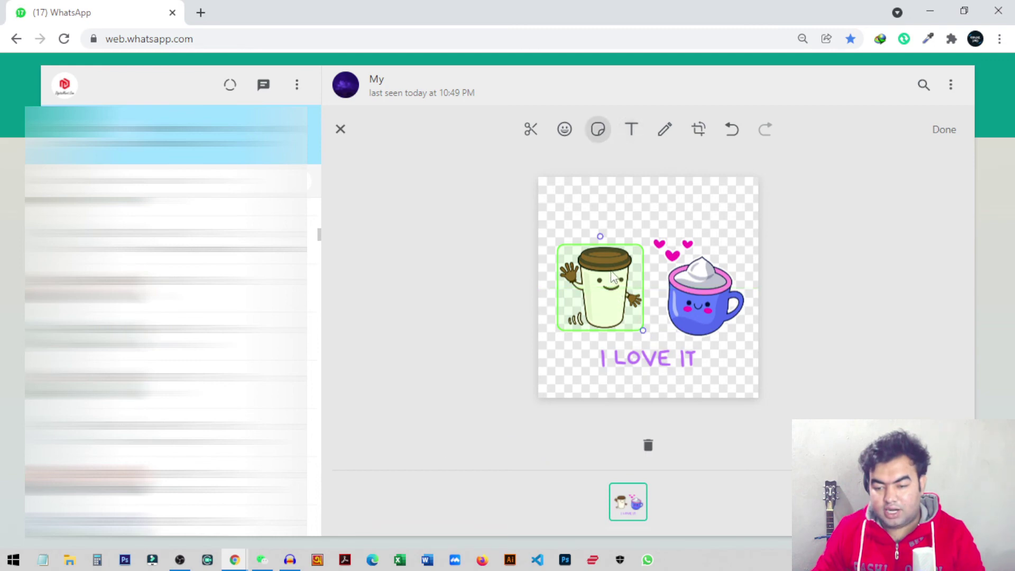
{"action": "left_click_drag", "start_coordinate": [612, 275], "coordinate": [611, 265]}
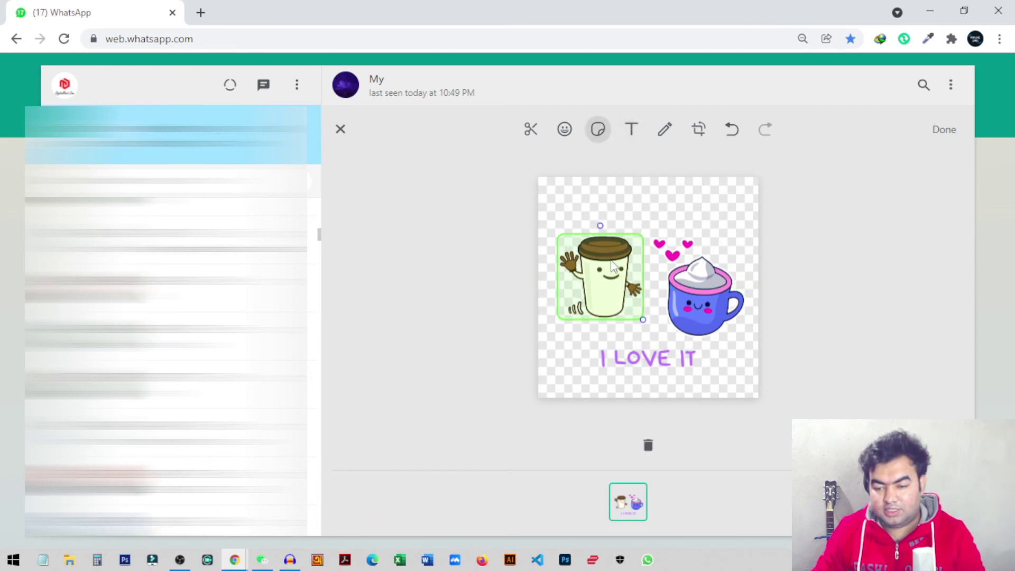
{"action": "left_click", "coordinate": [717, 303]}
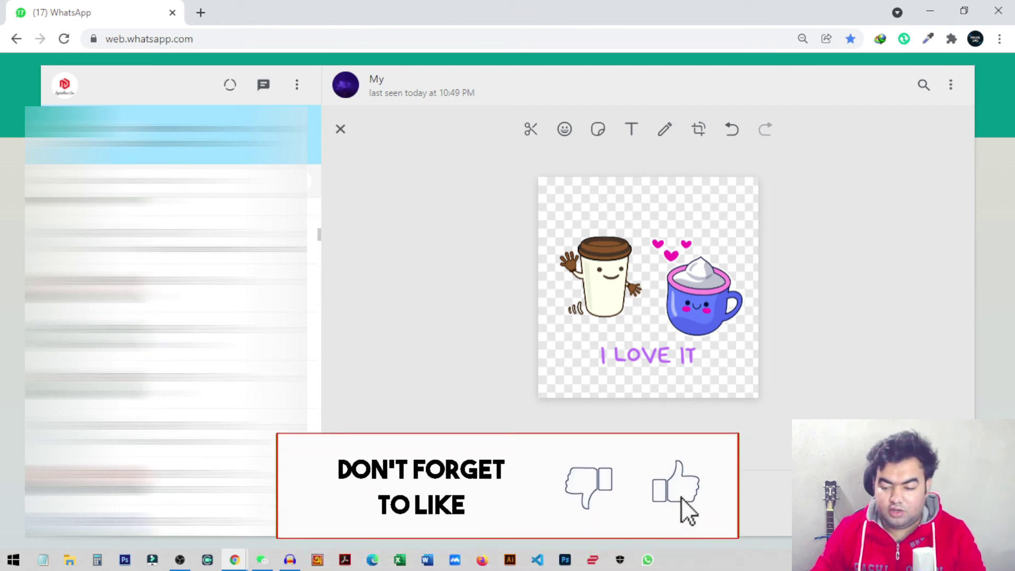
Send the two-cups 'I LOVE IT' custom sticker into the chat with Enter
{"action": "key", "text": "Return"}
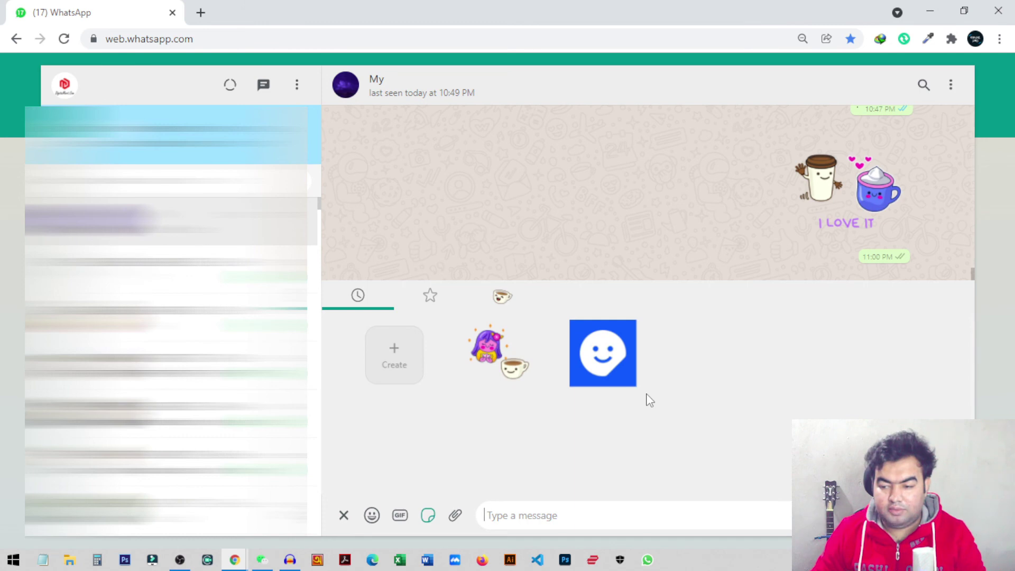
Reload WhatsApp Web, reopen the chat, and confirm the 'I LOVE IT' sticker leads the recents
{"action": "left_click", "coordinate": [69, 41]}
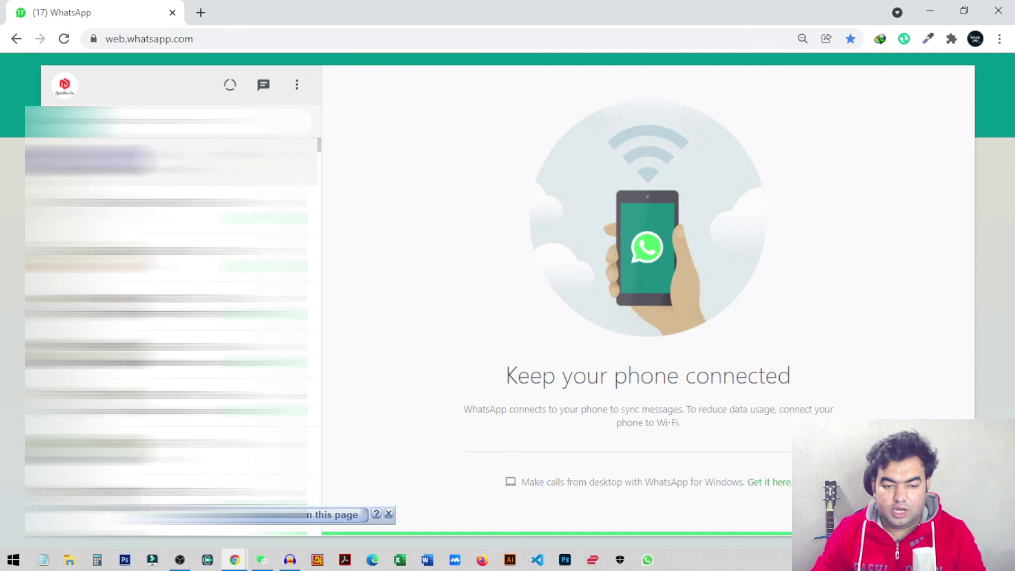
{"action": "left_click", "coordinate": [158, 161]}
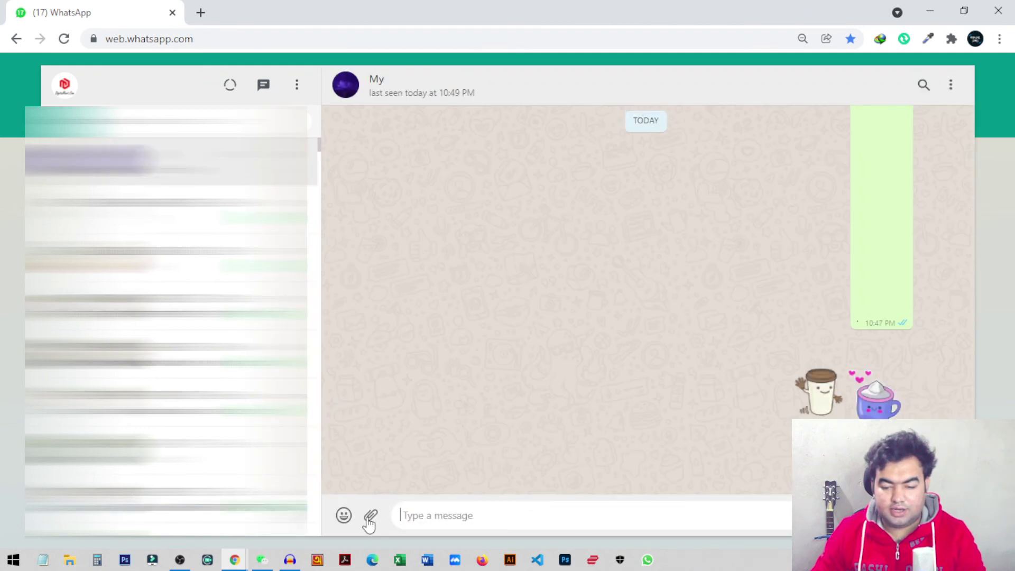
{"action": "left_click", "coordinate": [344, 515]}
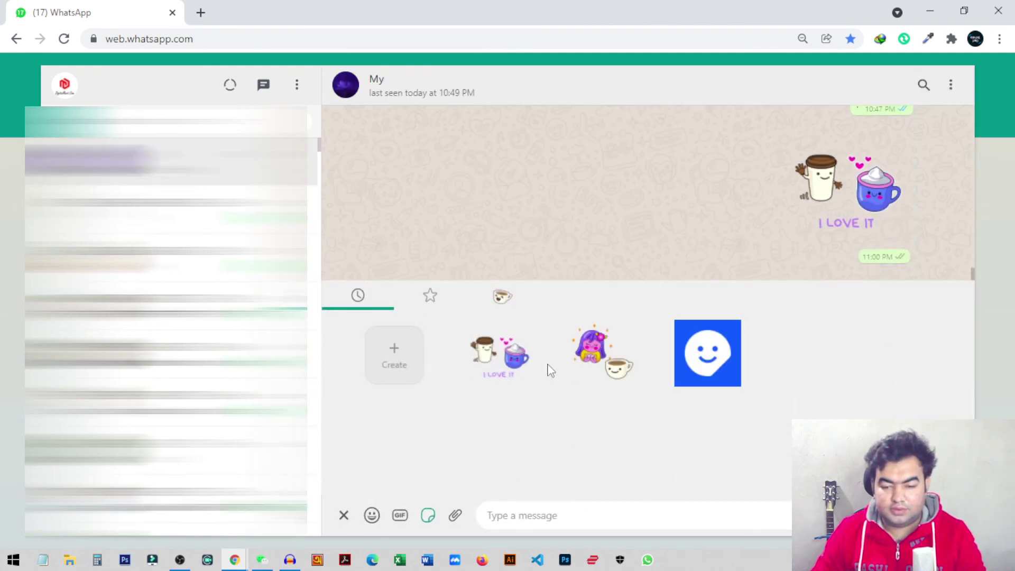